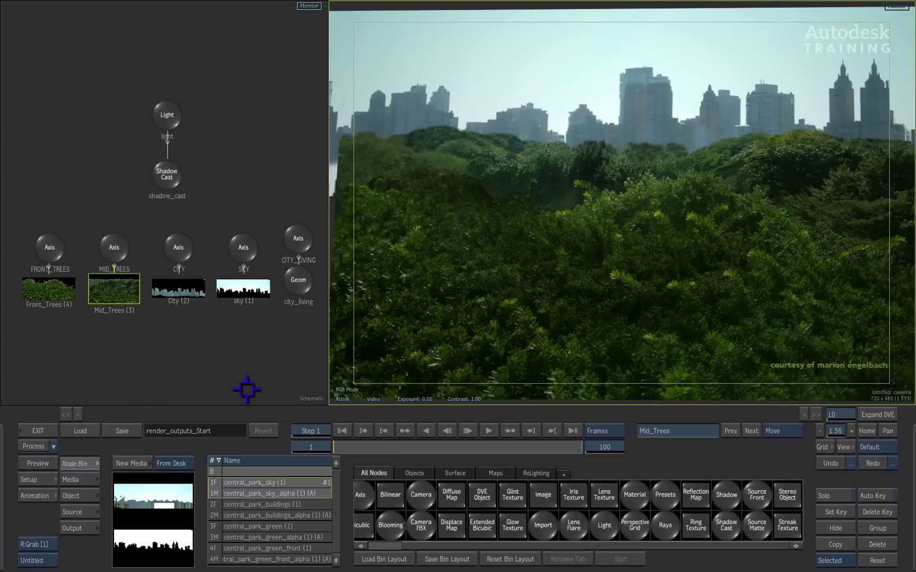
- Scrub the timeline twice to preview the City Living title animation
drag(352, 445, 620, 409)
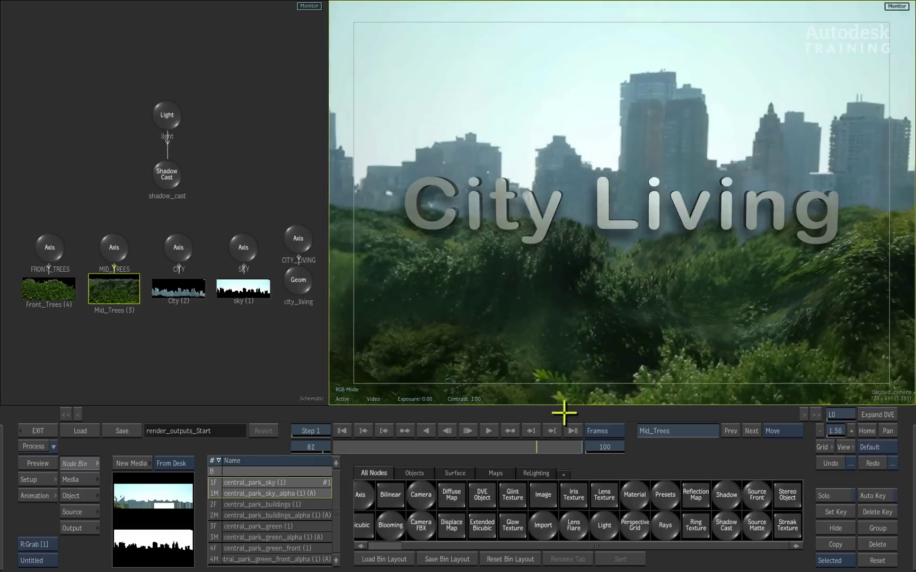
drag(546, 414, 598, 413)
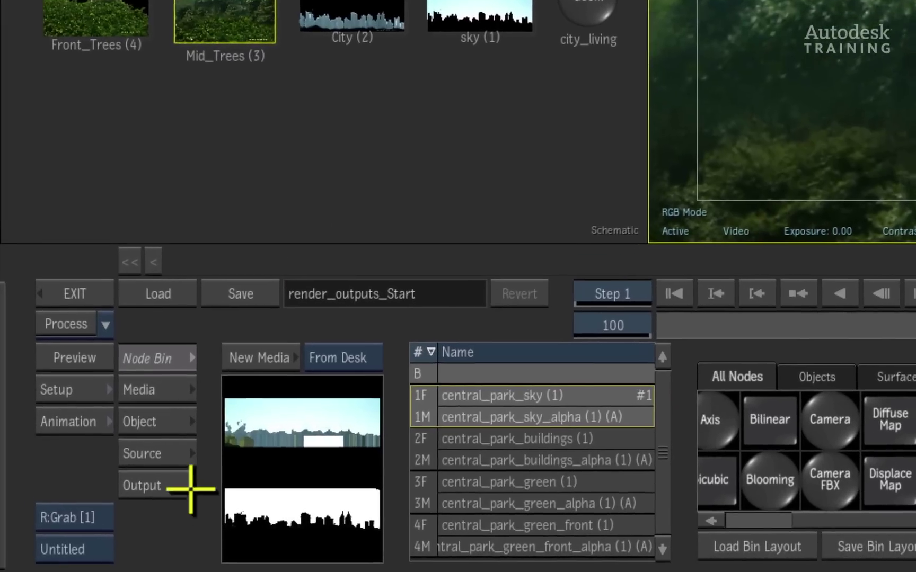
click(167, 485)
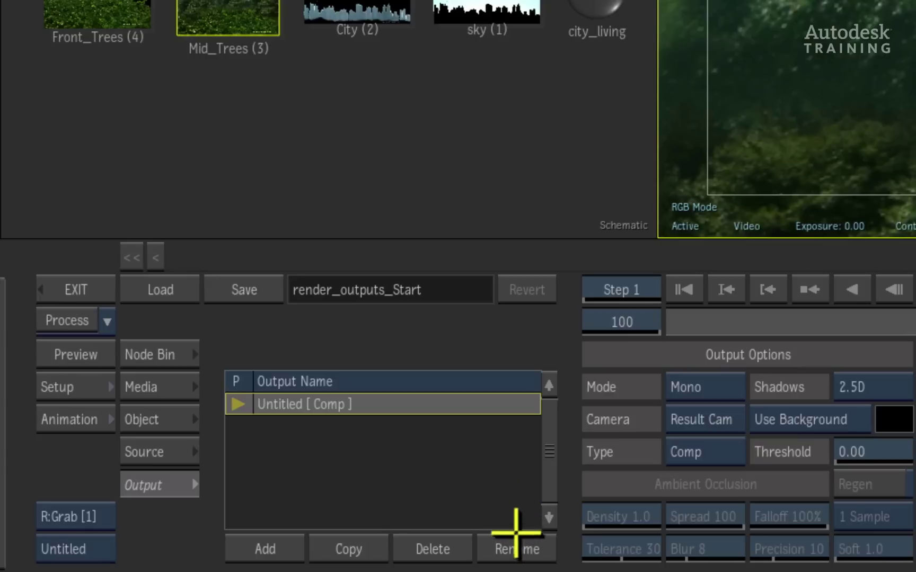
- Rename the first output 'beauty', then add a second output named 'text alpha'
click(516, 543)
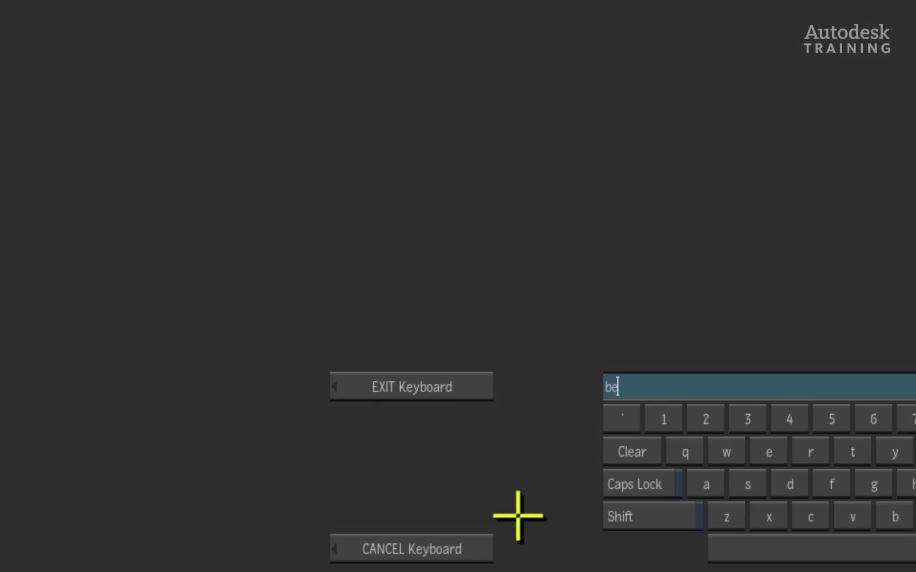
key(Return)
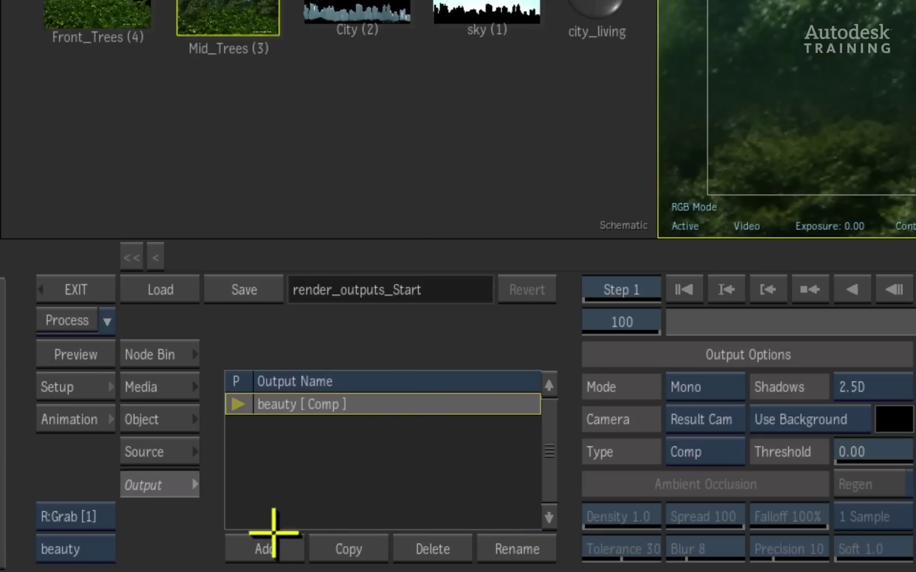
click(265, 550)
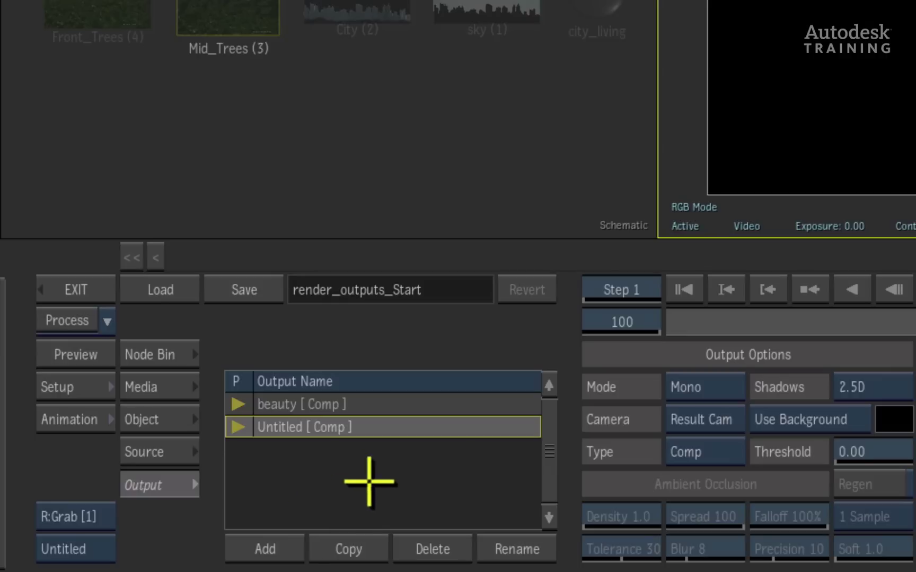
click(530, 543)
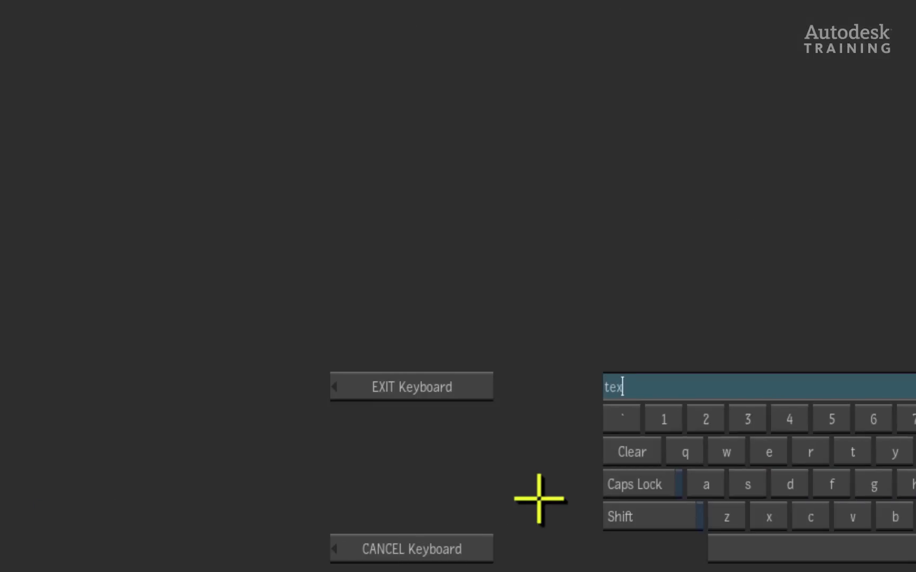
text(text alpha)
key(Return)
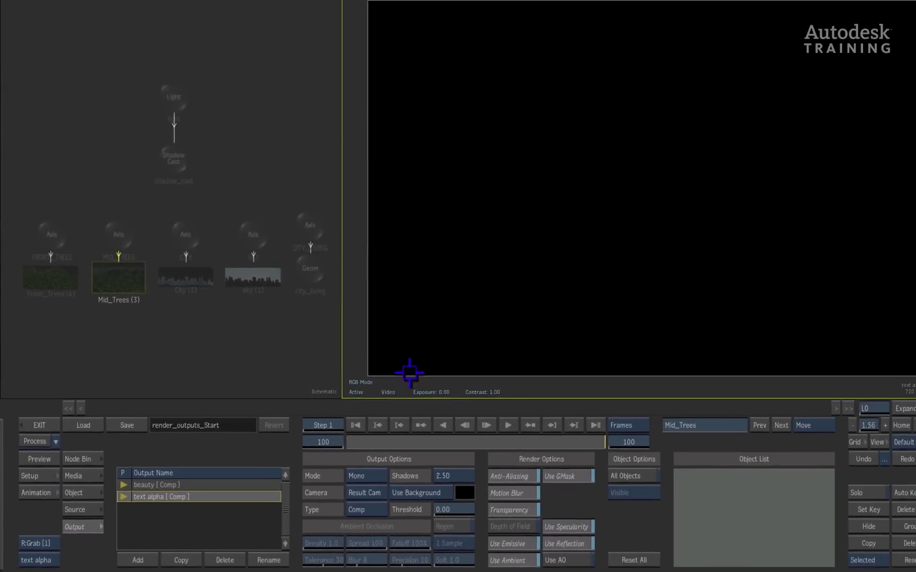
- Compare the beauty and text alpha outputs, then change text alpha's Type to Matte
click(212, 488)
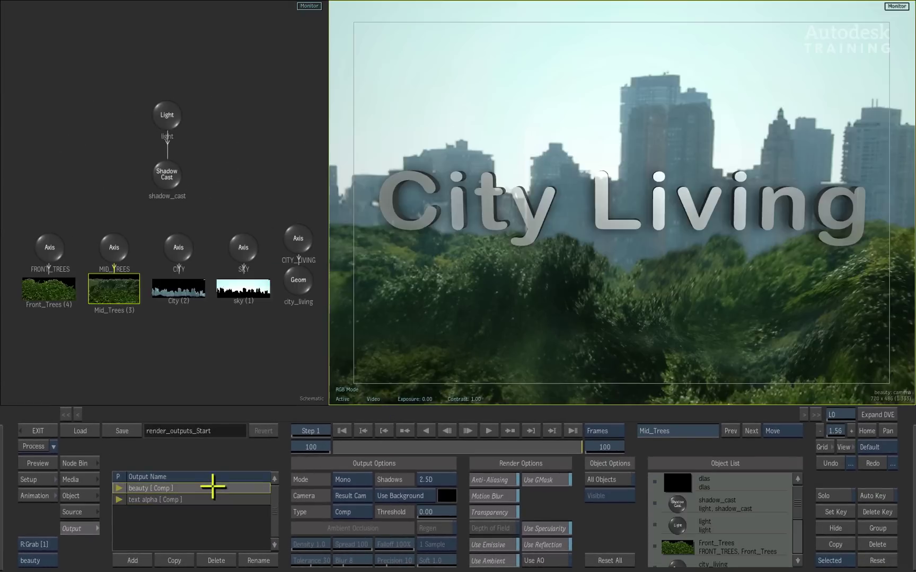
click(211, 500)
click(214, 489)
click(215, 498)
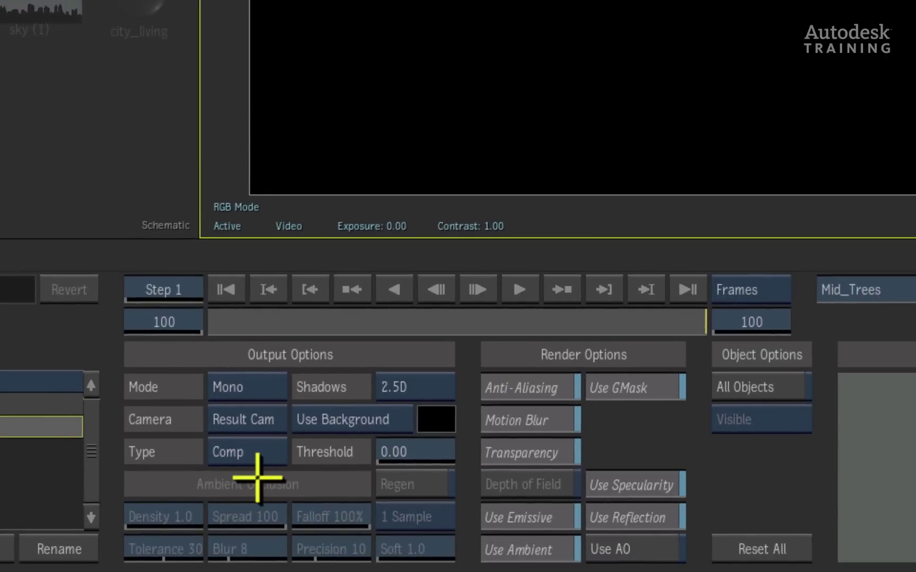
click(271, 454)
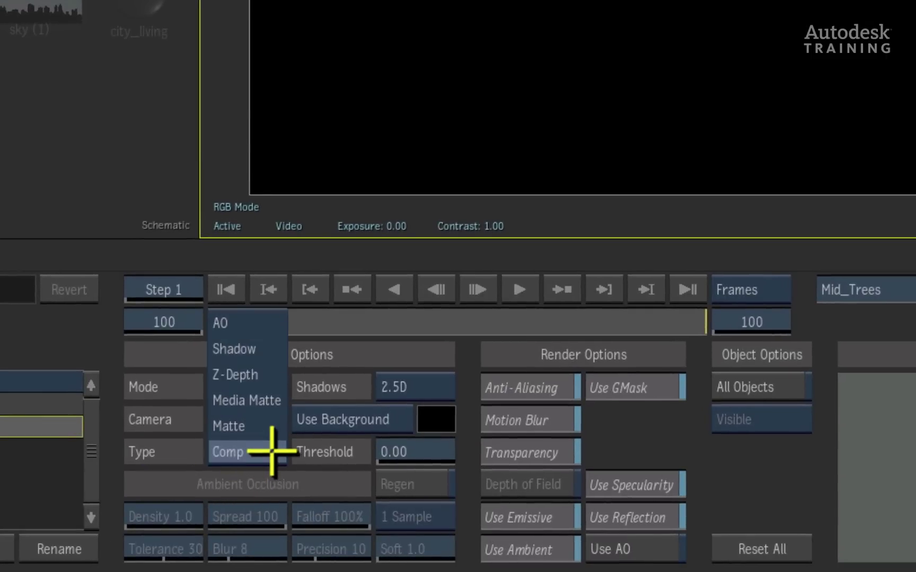
click(269, 427)
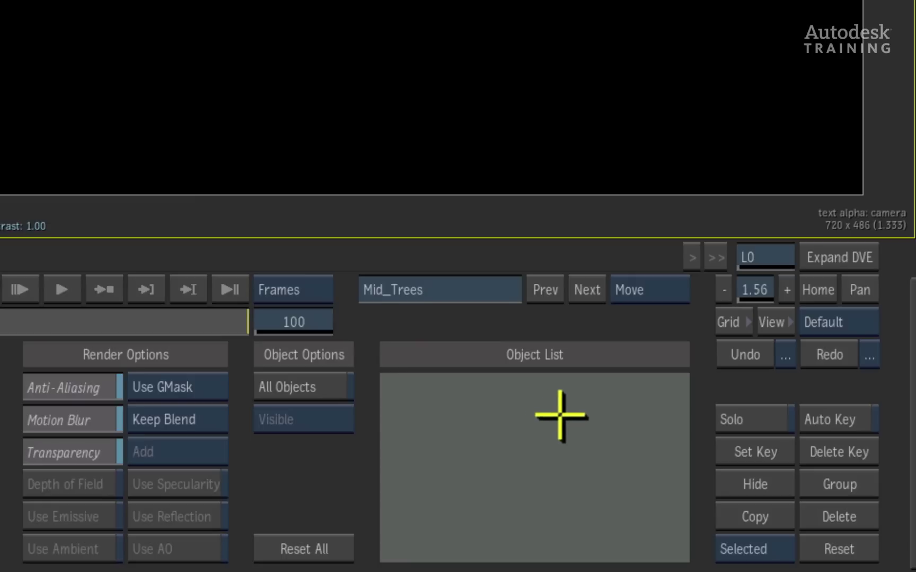
- Switch Action from Move mode to Edit Output mode
click(675, 291)
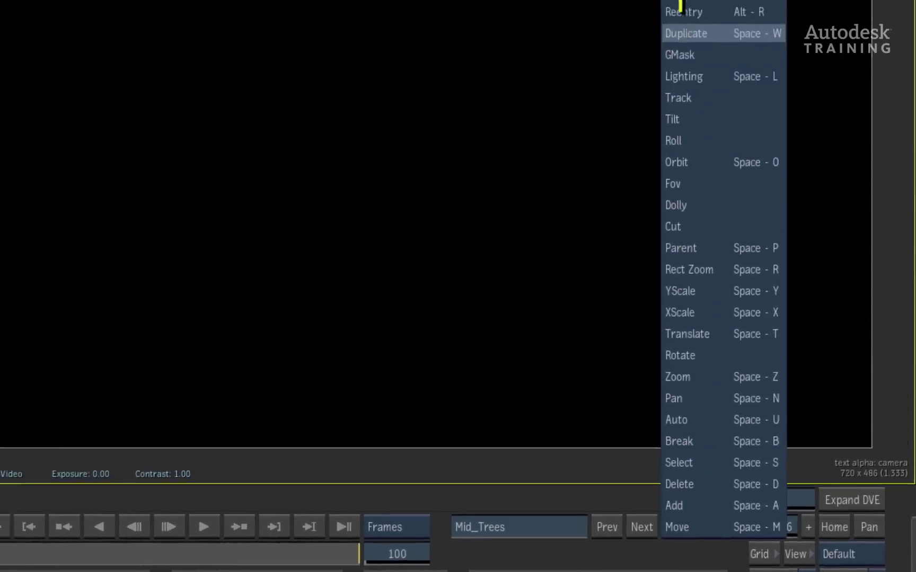
click(705, 85)
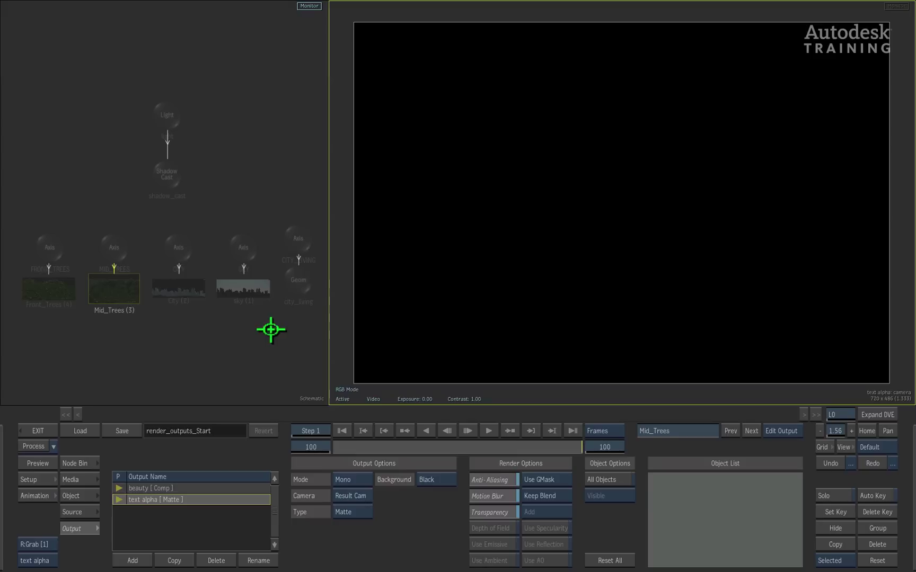
- Add the city_living and Front_Trees nodes to the text alpha matte, scrubbing to check the text
click(296, 242)
click(298, 276)
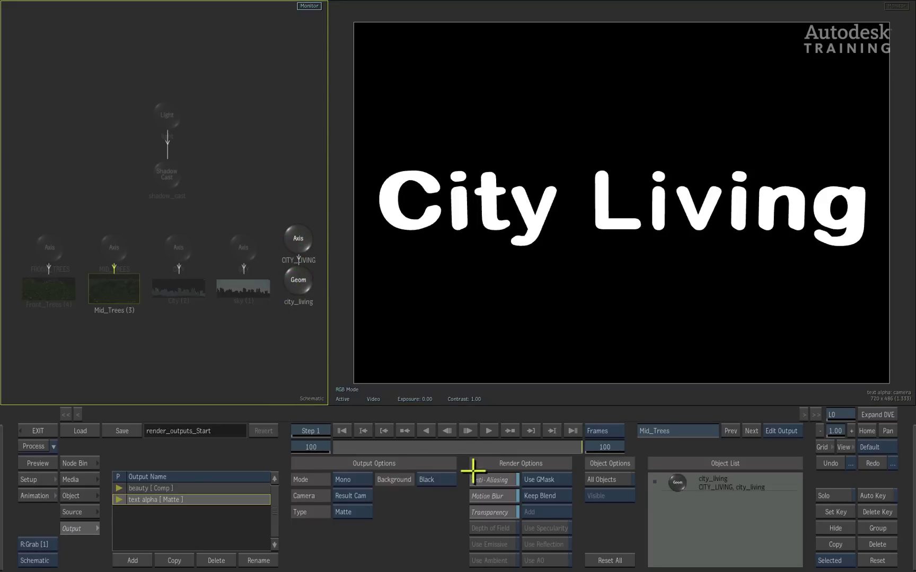
drag(568, 443, 333, 448)
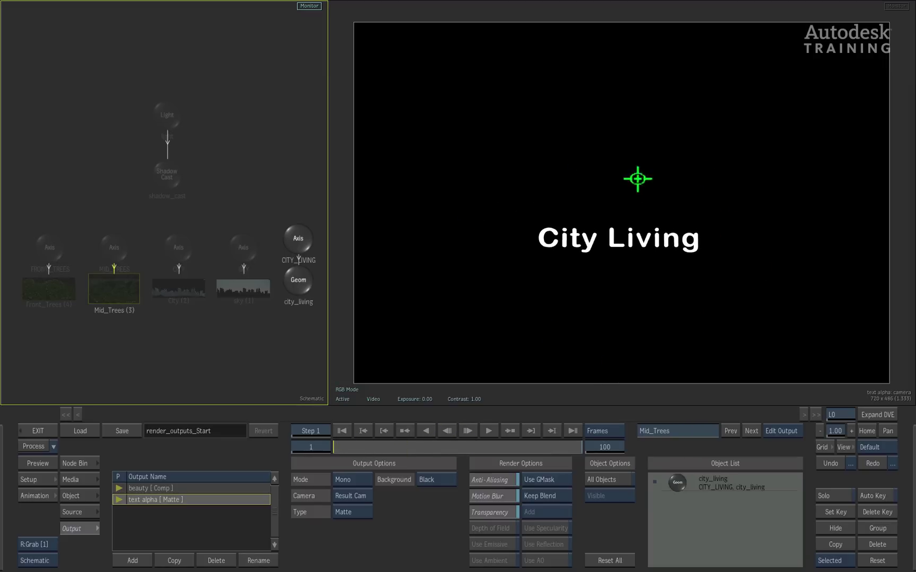
drag(350, 451, 594, 428)
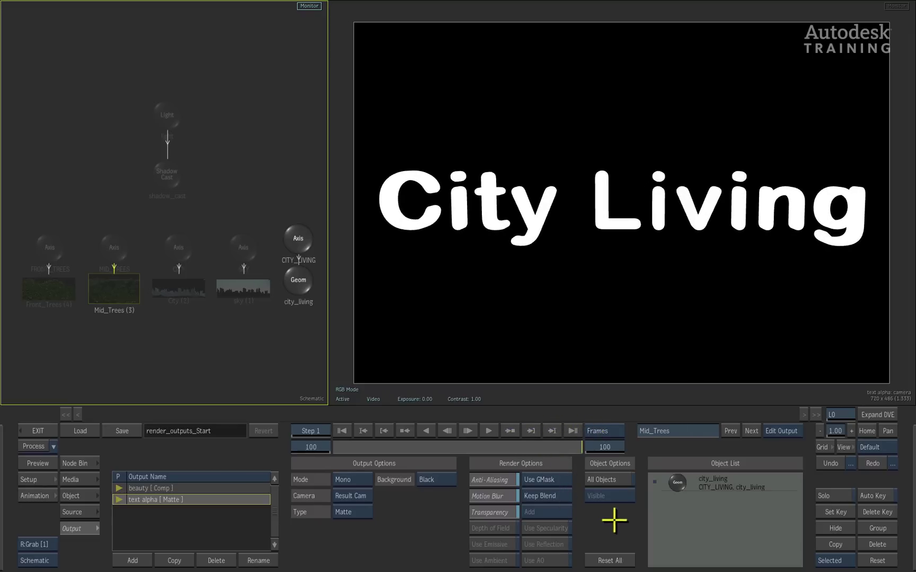
click(49, 286)
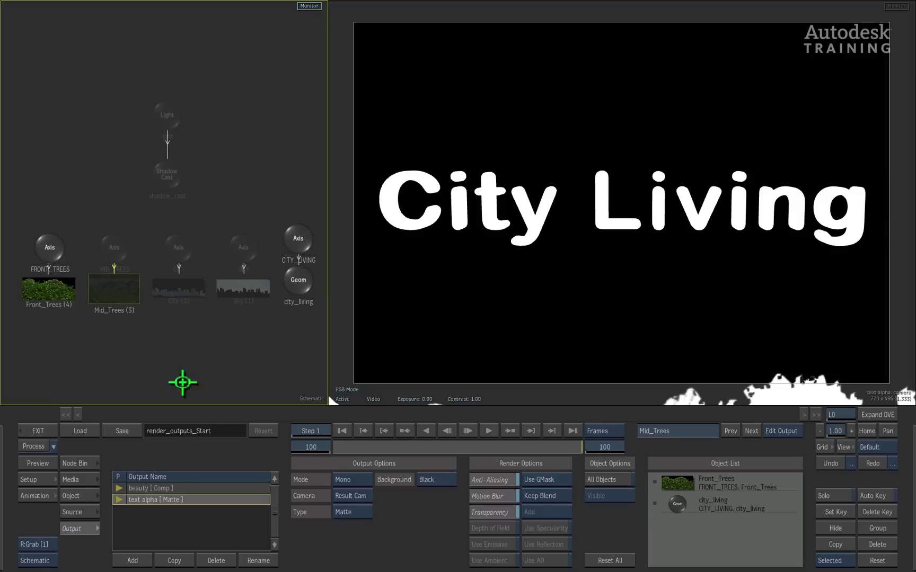
drag(567, 445, 391, 436)
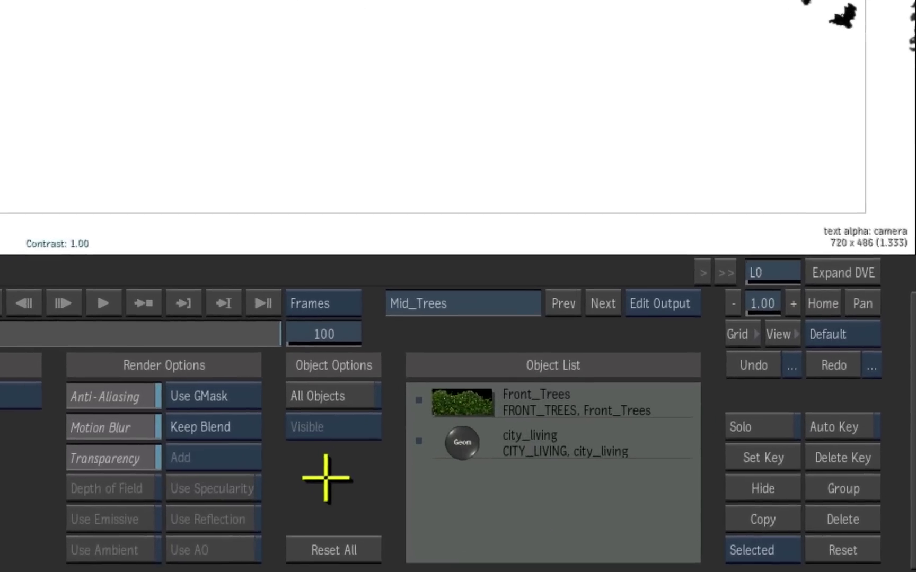
- Set Front_Trees to Occlude Only in the text alpha matte and scrub to verify
click(462, 398)
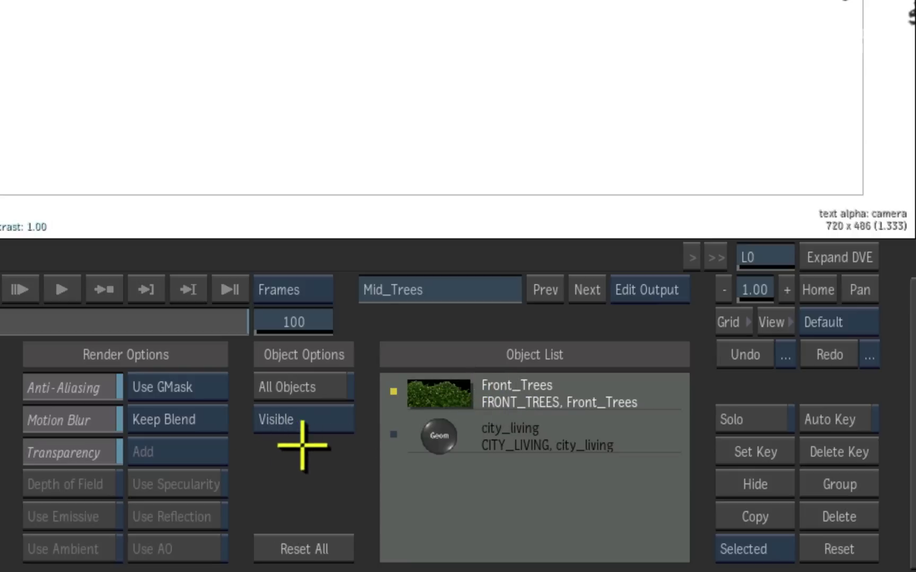
click(332, 419)
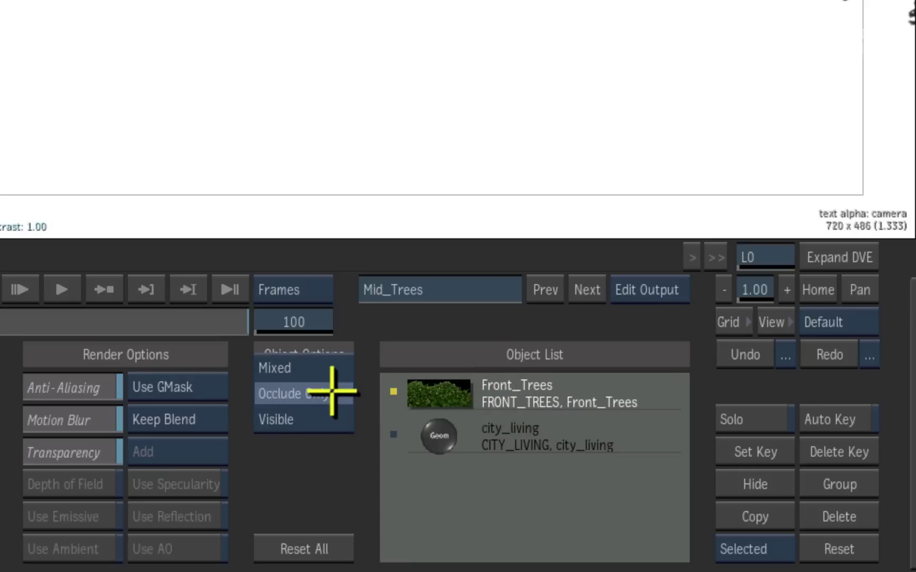
click(332, 392)
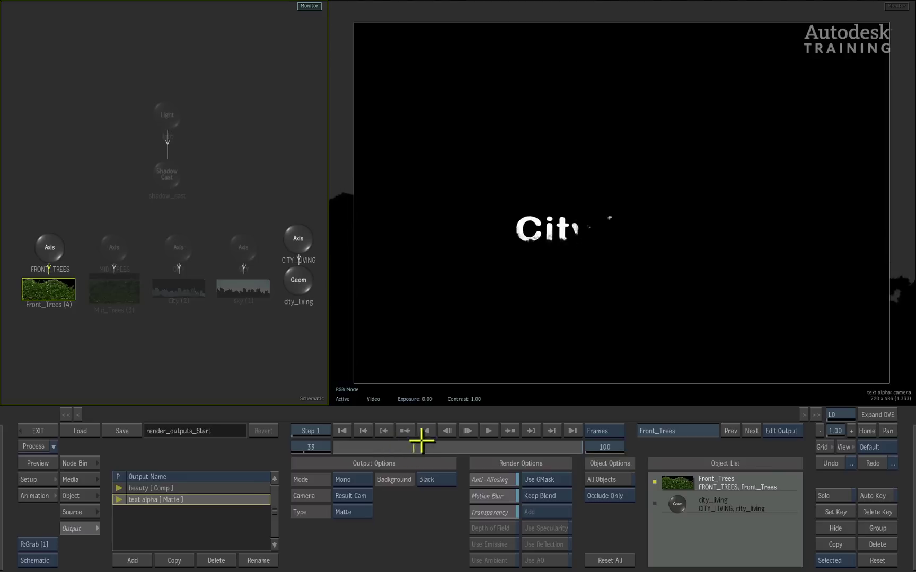
drag(421, 440, 589, 421)
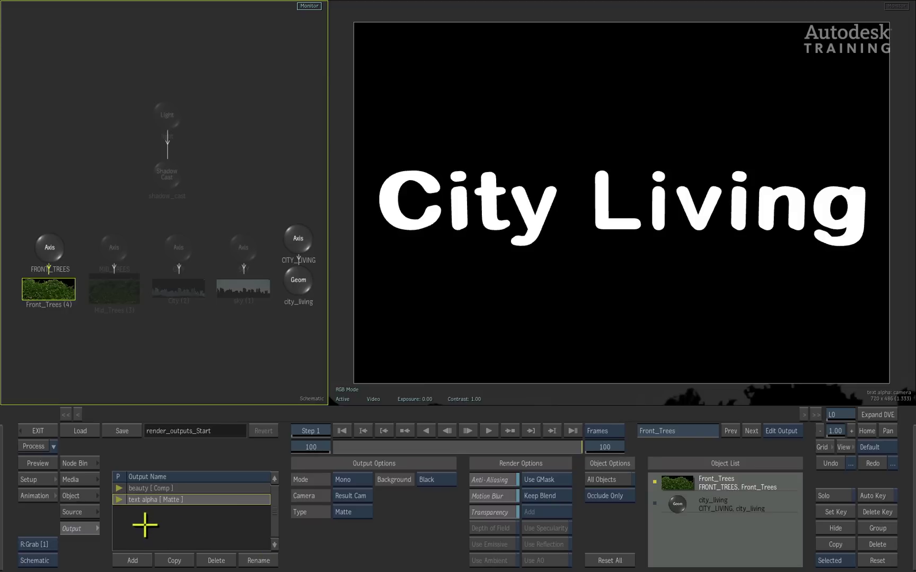
- Add a third output named 'city alpha' and set its Type to Matte
click(144, 556)
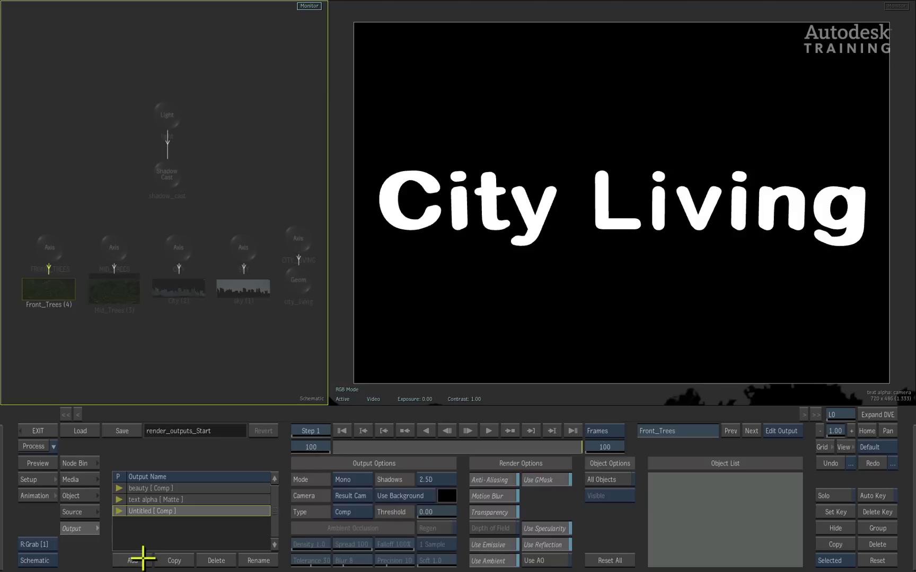
click(265, 560)
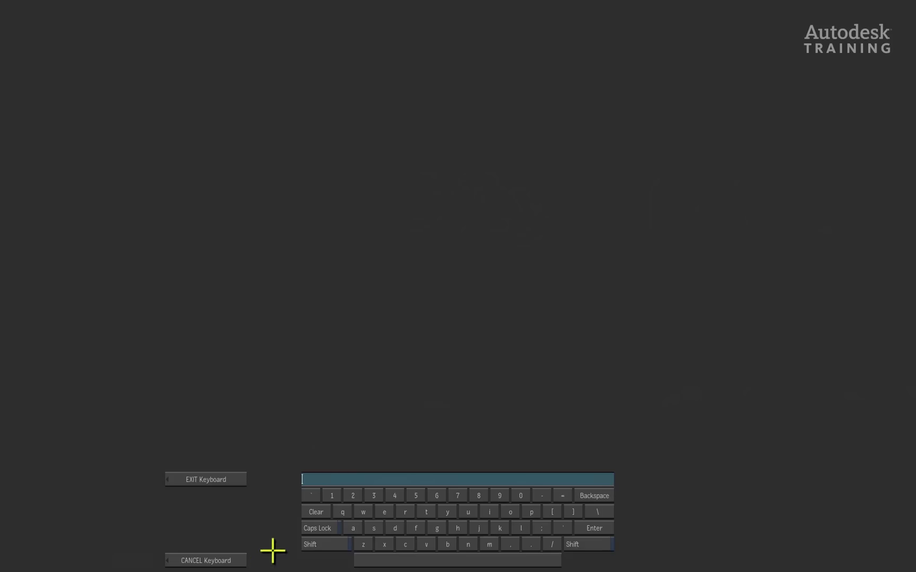
text(city alpha)
key(Return)
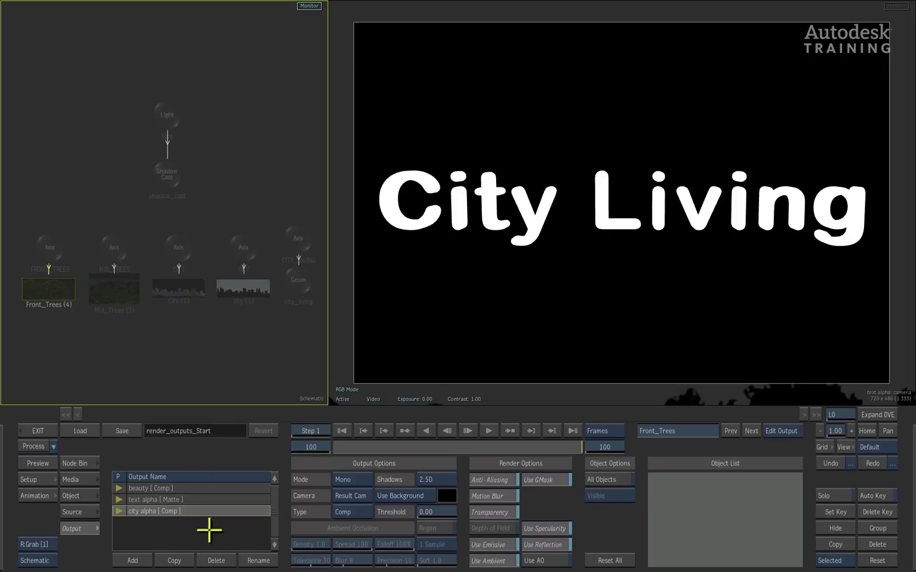
click(359, 511)
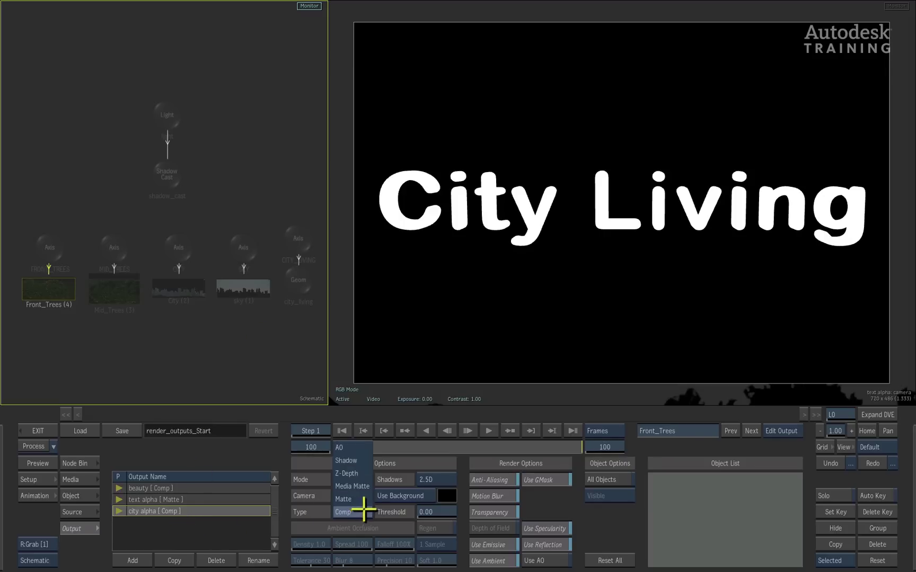
click(364, 498)
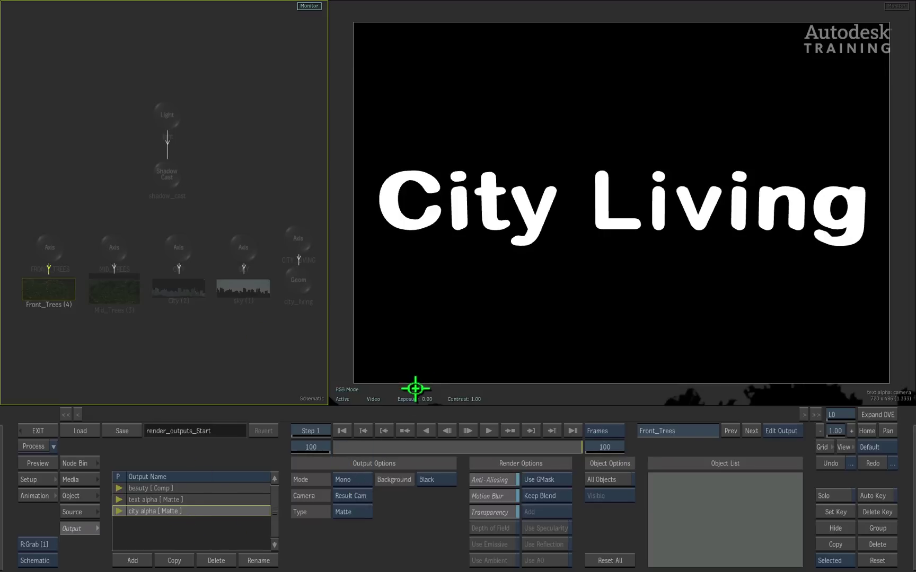
- Include City and Mid_Trees in the city alpha matte, with Mid_Trees set to Occlude Only
click(217, 510)
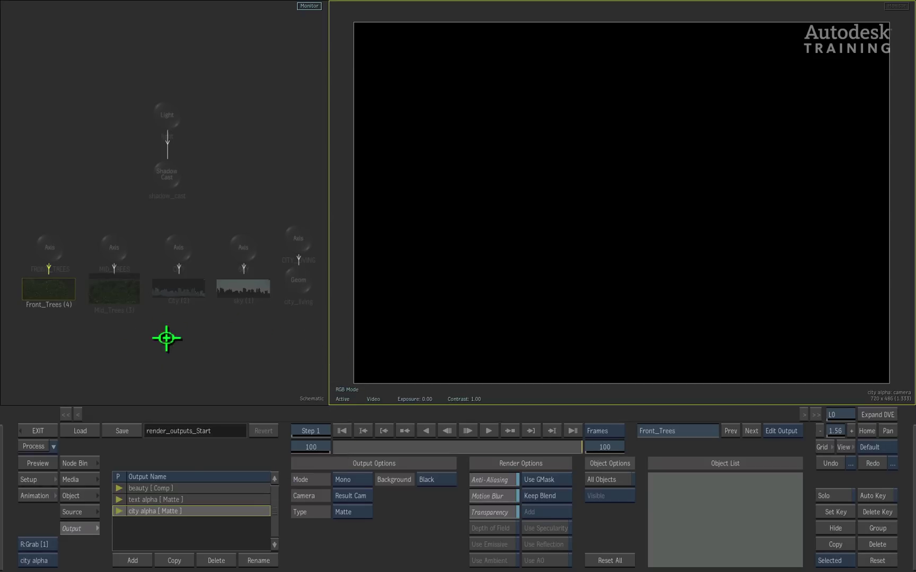
click(180, 286)
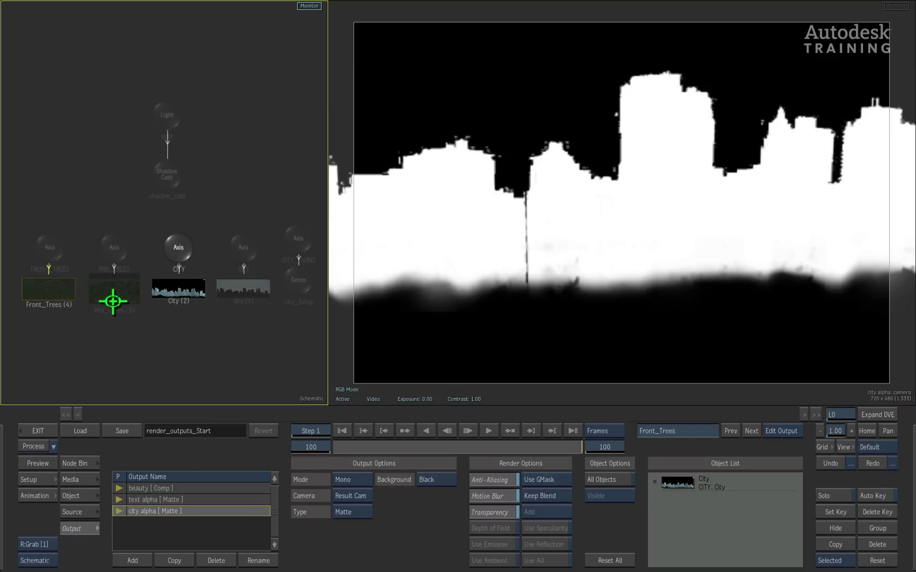
ctrl+click(115, 254)
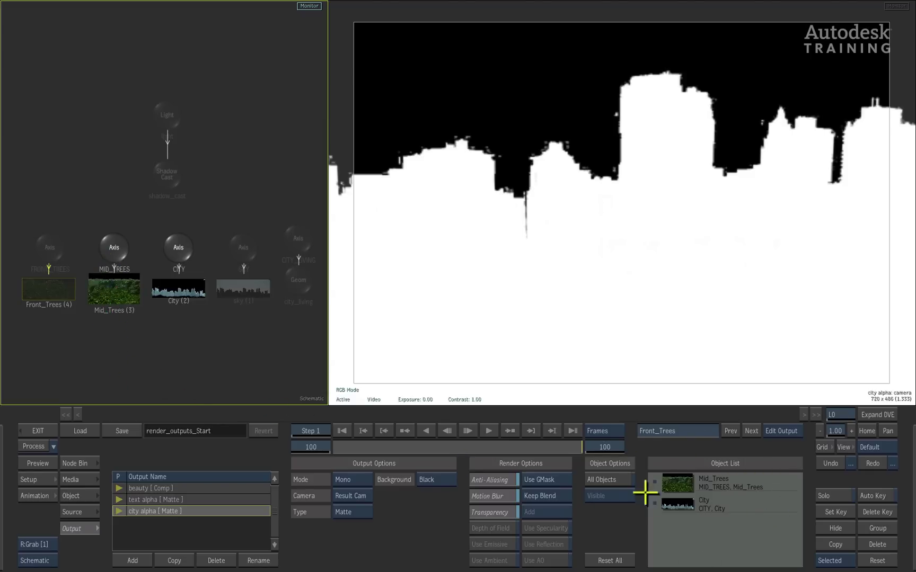
click(684, 484)
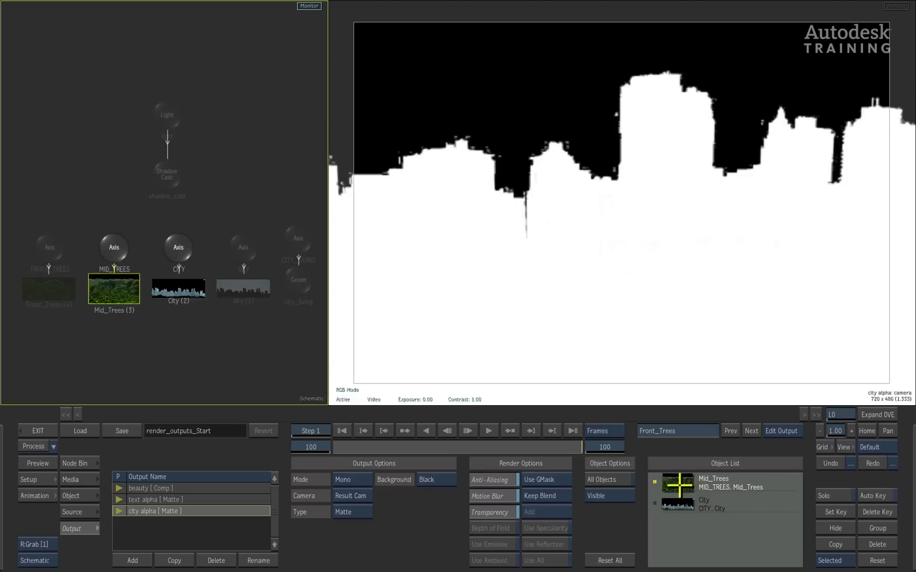
click(628, 498)
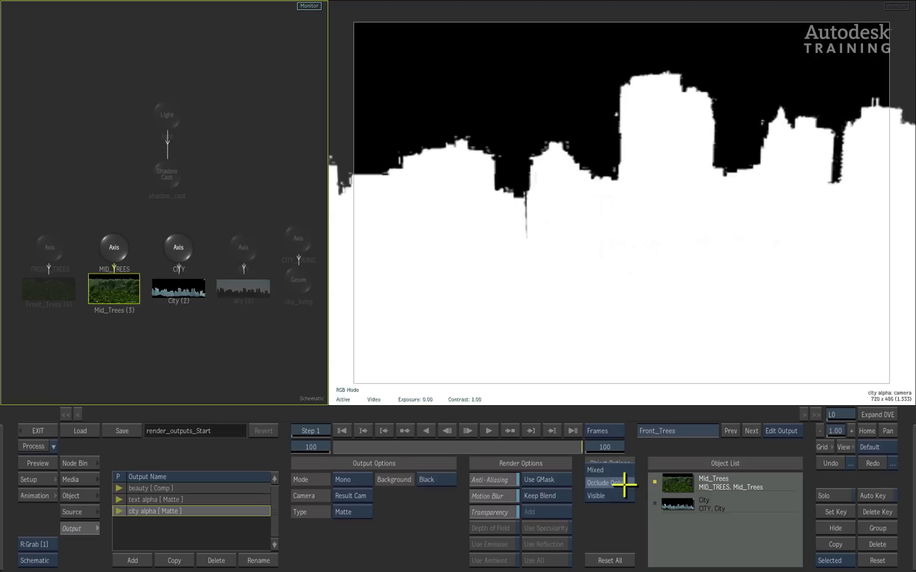
click(625, 483)
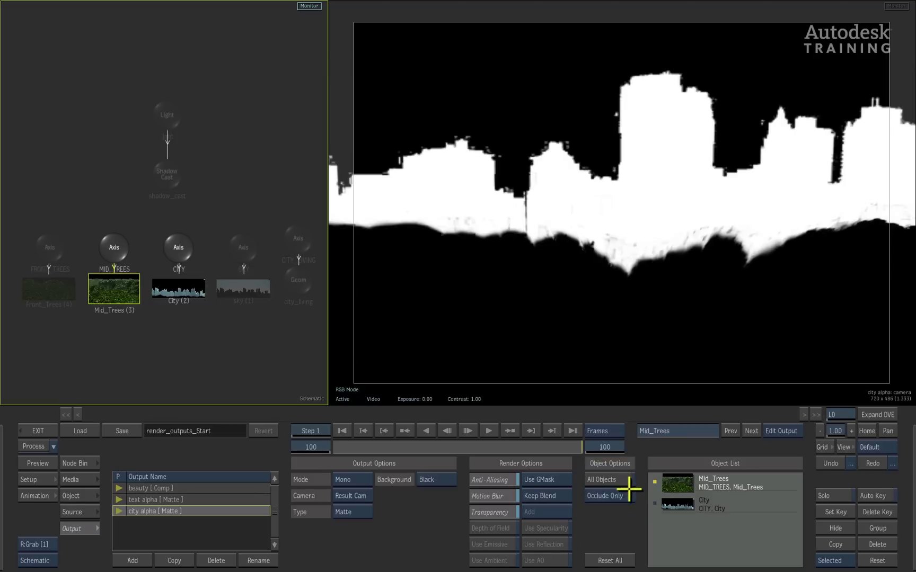
mouse_move(559, 448)
mouse_down()
mouse_move(332, 449)
mouse_move(569, 447)
mouse_move(365, 450)
mouse_move(549, 448)
mouse_up()
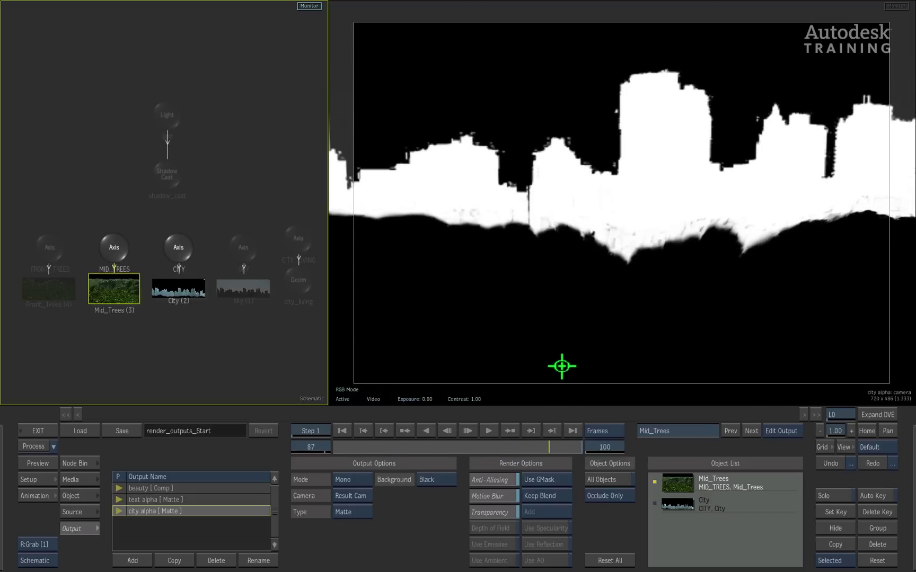
click(199, 499)
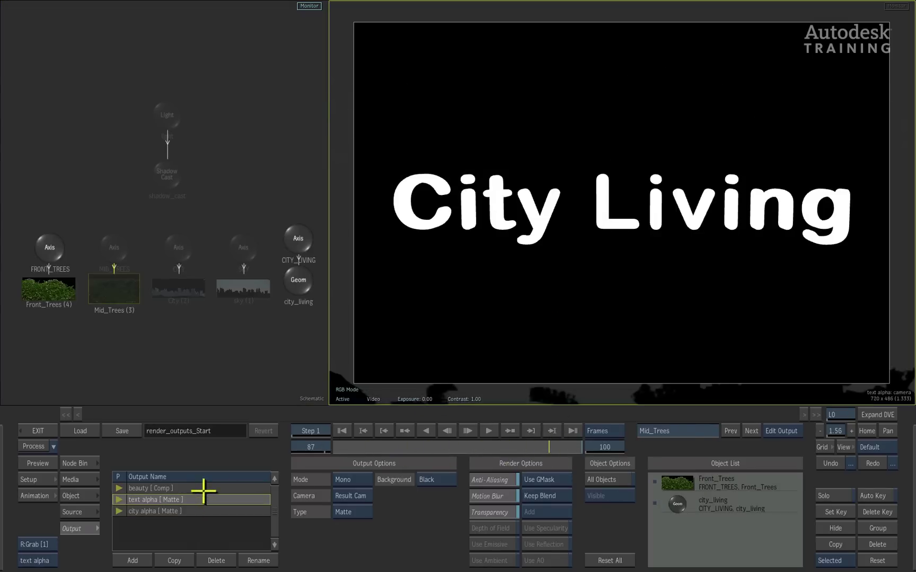
key(F4)
key(F4)
click(201, 512)
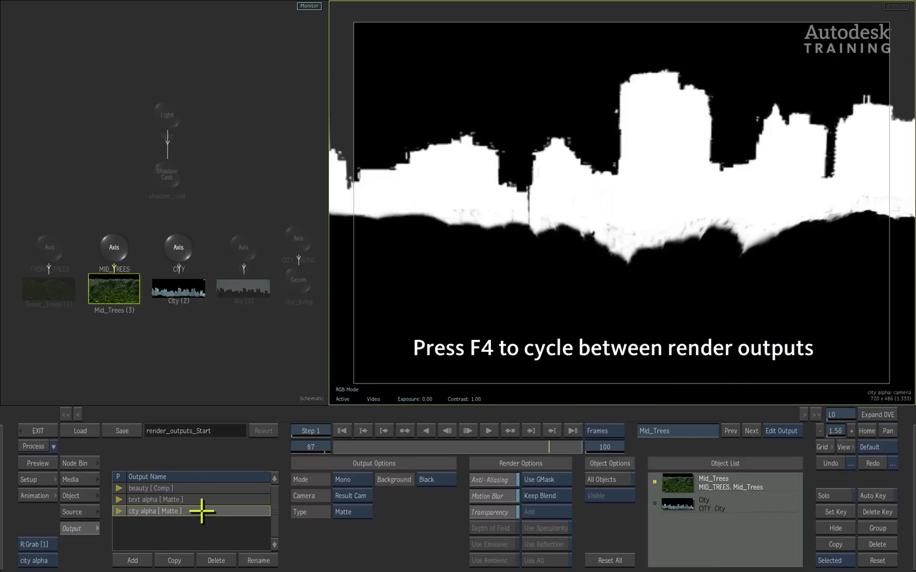
key(F4)
key(F4)
key(F4)
key(F4)
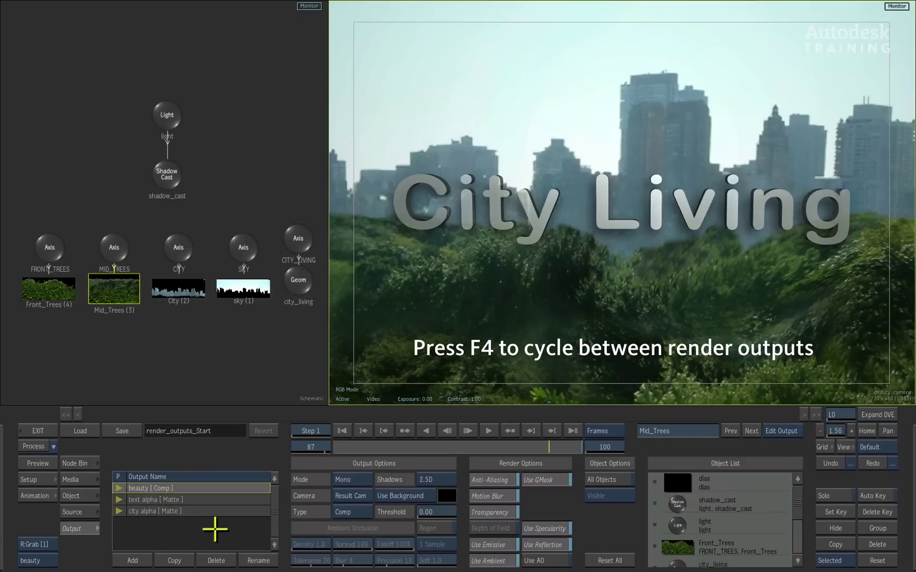
key(F4)
key(F4)
key(F4)
key(F4)
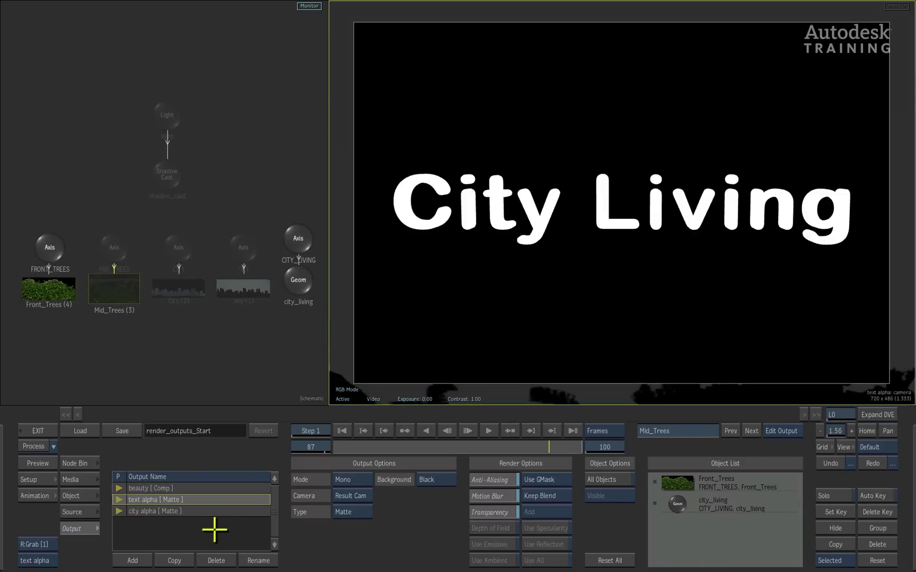
key(F4)
click(214, 510)
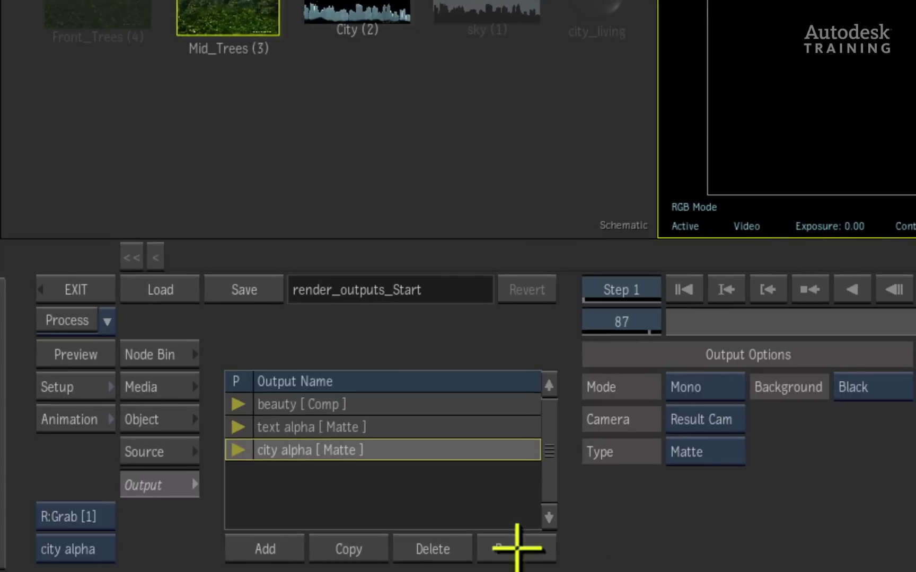
- Add a fourth output named 'shadow', set to the Shadow type with All Objects enabled
click(263, 546)
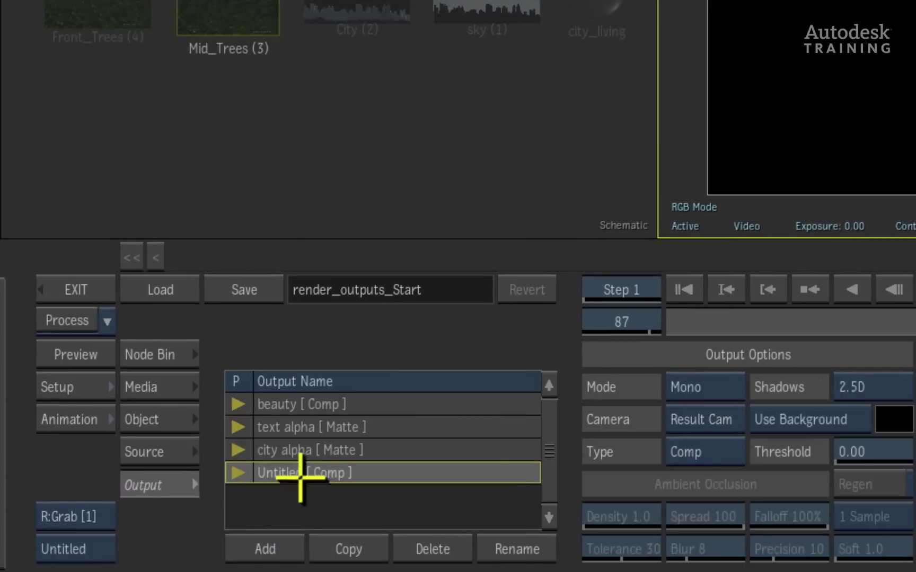
click(521, 548)
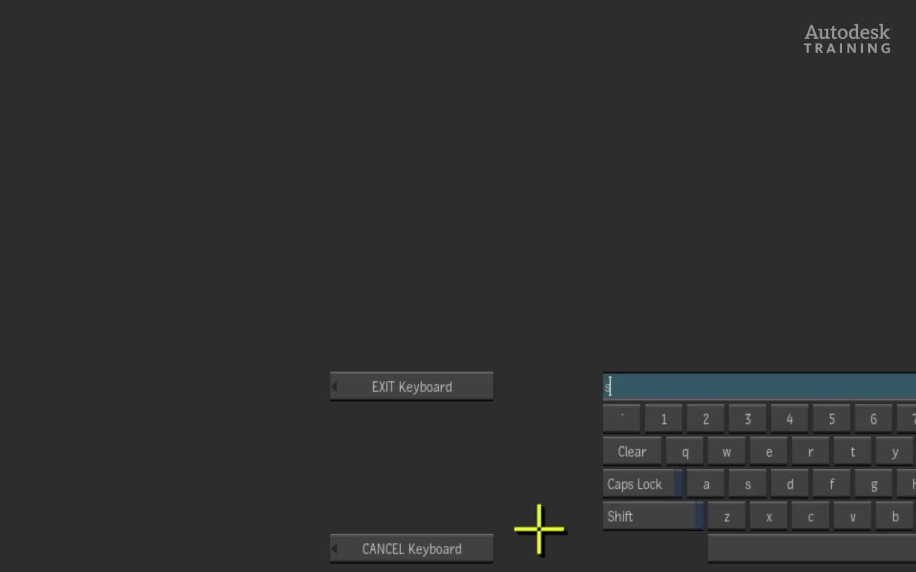
text(shadow)
key(Return)
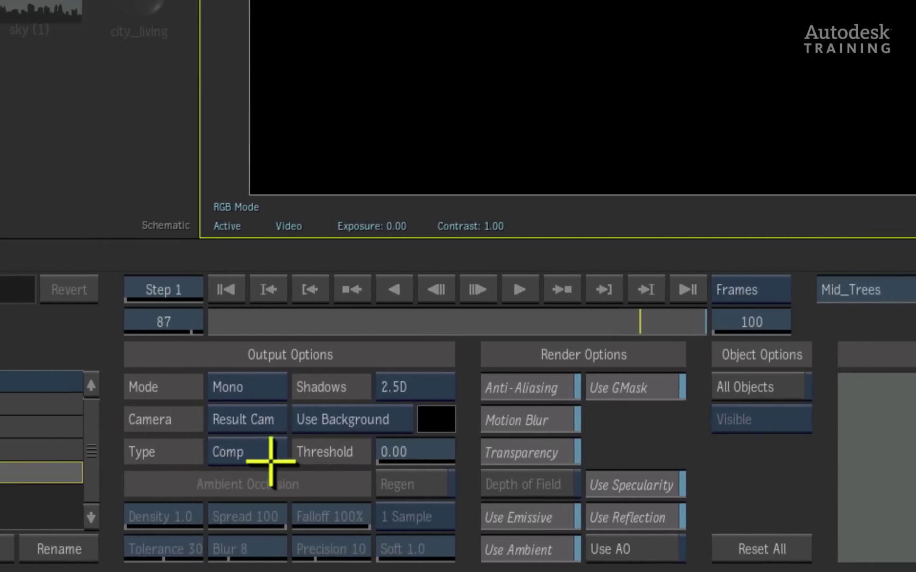
click(495, 452)
click(268, 349)
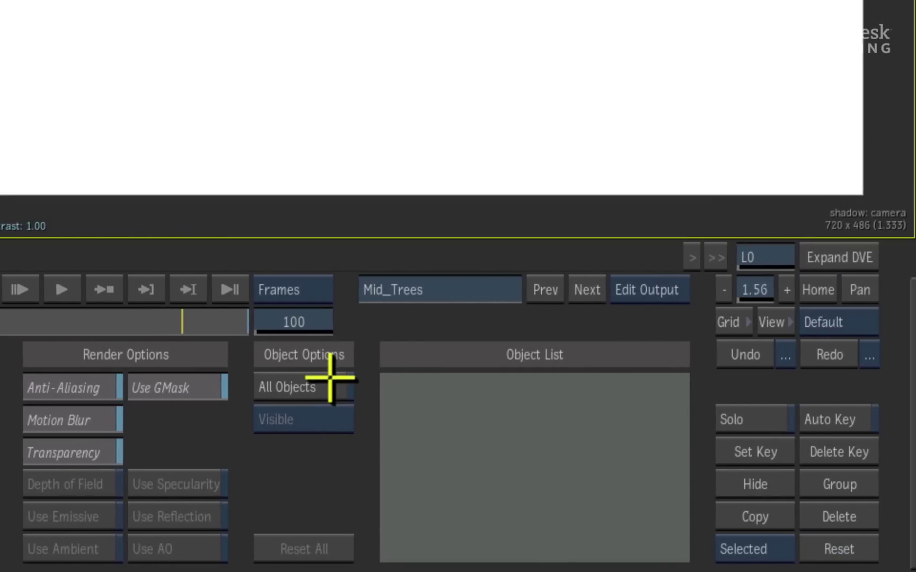
click(316, 385)
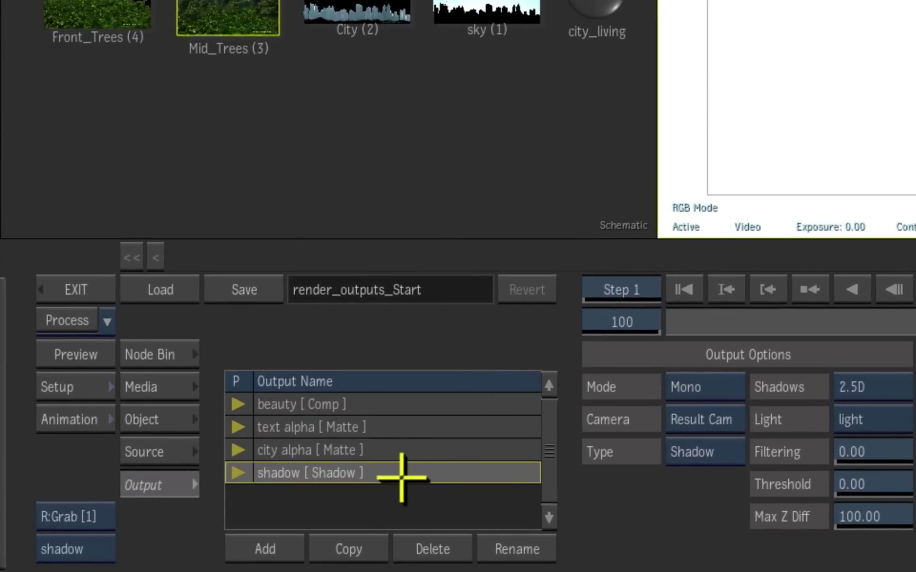
- Duplicate the shadow output and rename the copy 'zdepth'
click(356, 550)
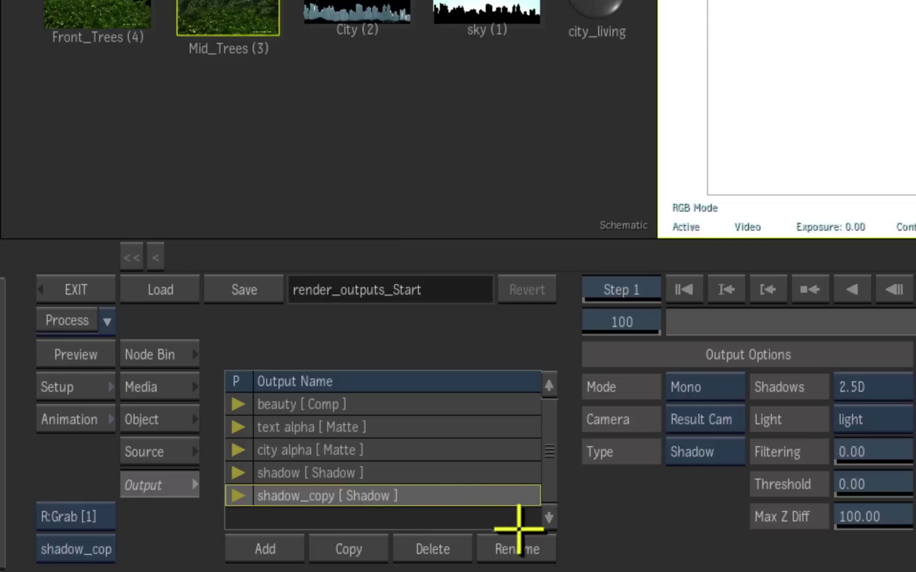
click(521, 546)
drag(345, 476, 241, 476)
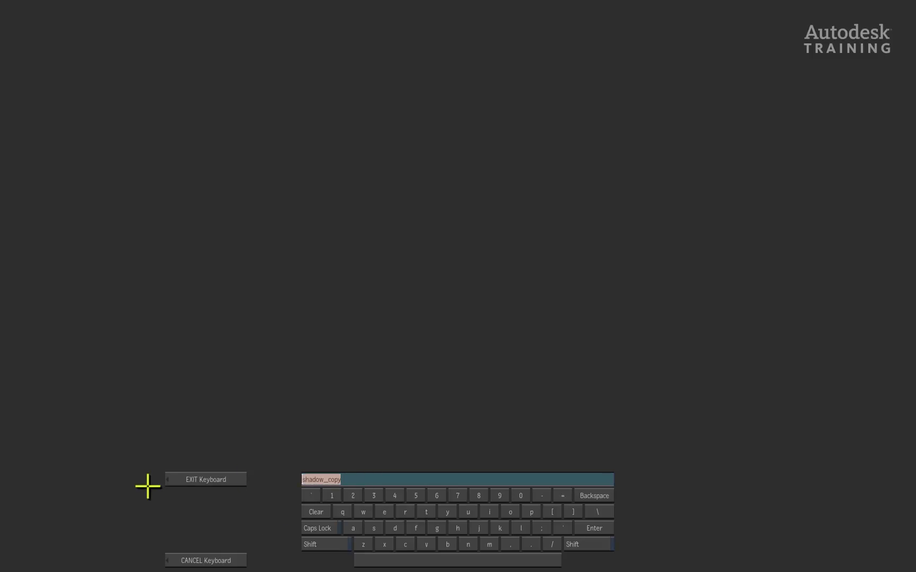
text(zdepth)
key(Return)
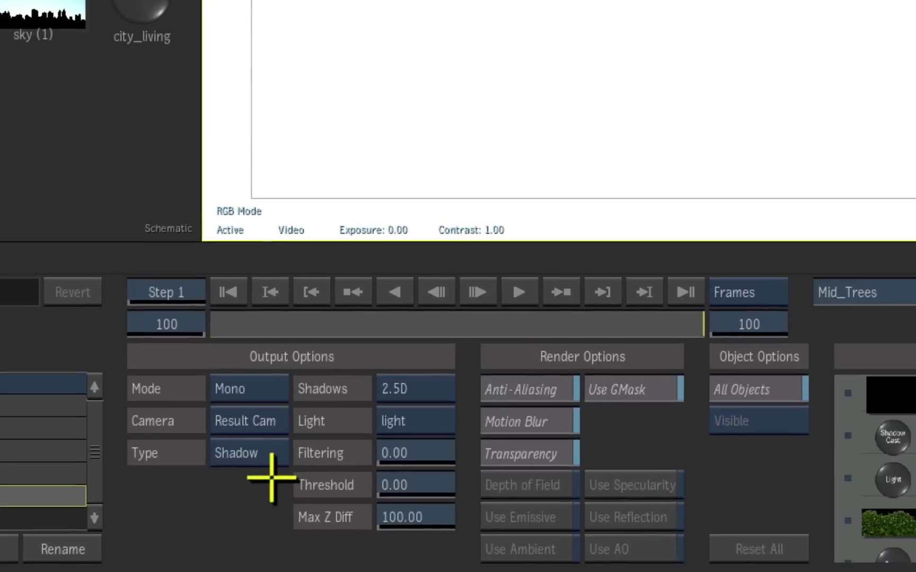
- Set the zdepth output's Type to Z-Depth and scrub through the depth pass
click(272, 452)
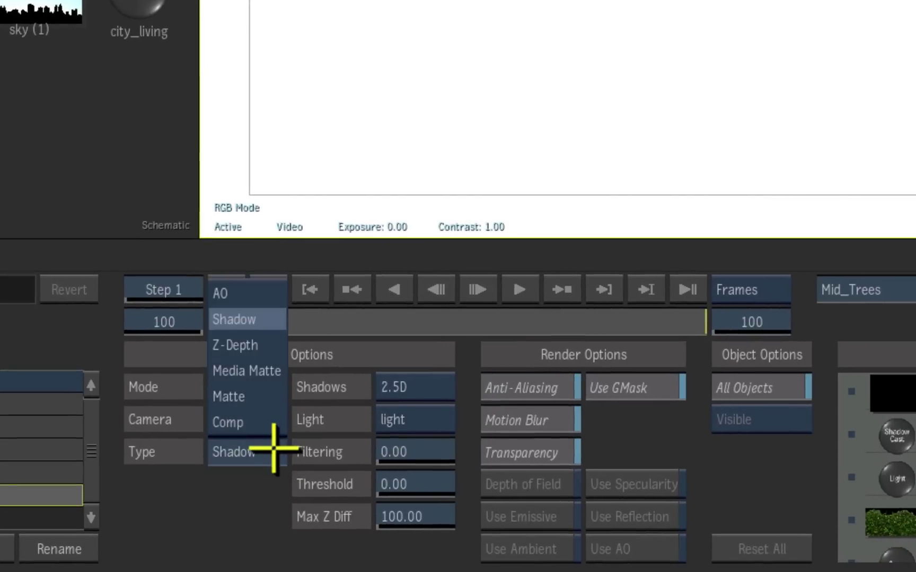
click(262, 343)
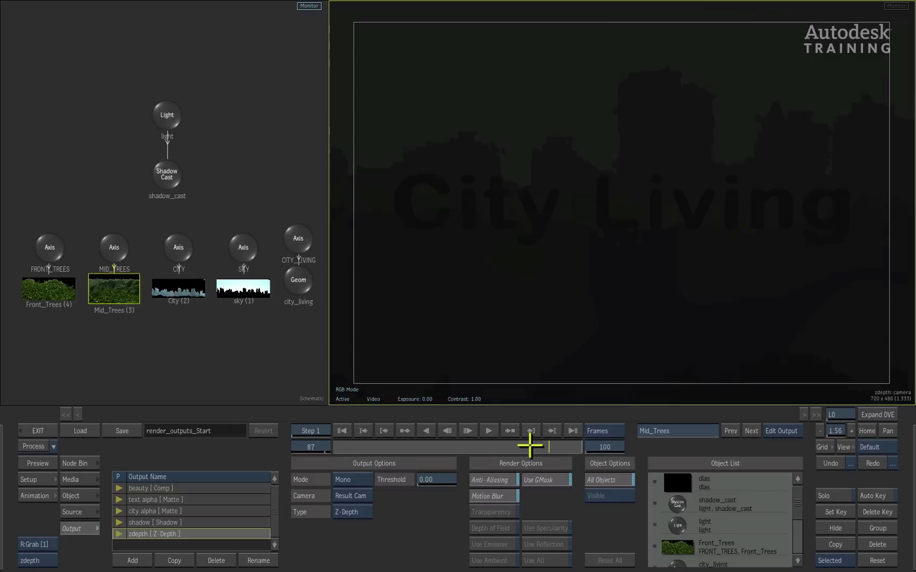
drag(601, 311, 231, 322)
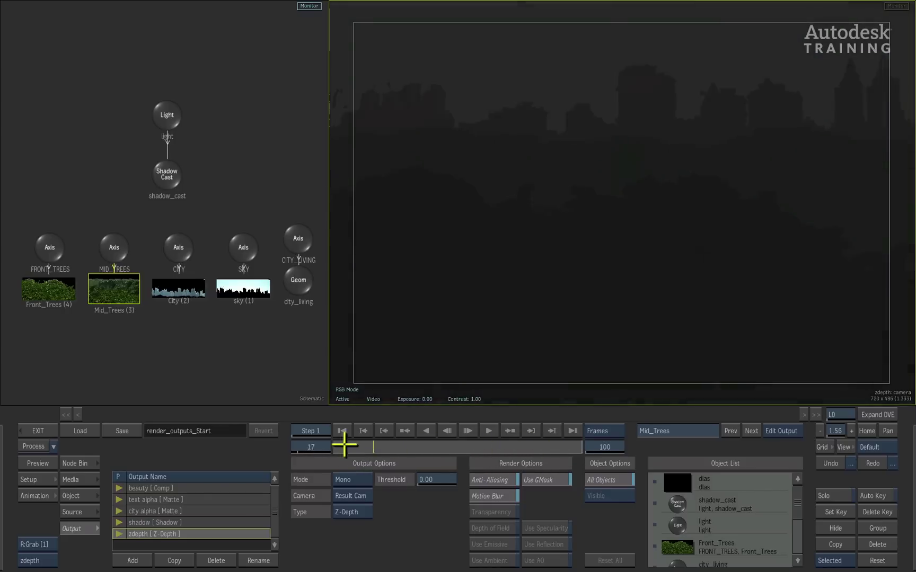
mouse_move(345, 445)
mouse_down()
mouse_move(380, 432)
mouse_move(597, 423)
mouse_move(337, 435)
mouse_up()
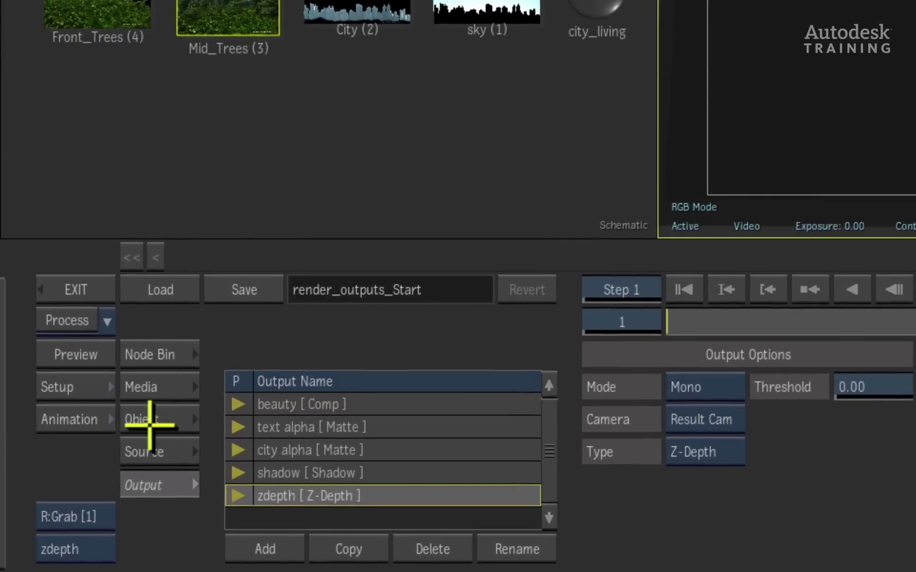
- Lower the camera's Far clipping to 2043 so the zdepth pass shows a grey gradient
click(149, 420)
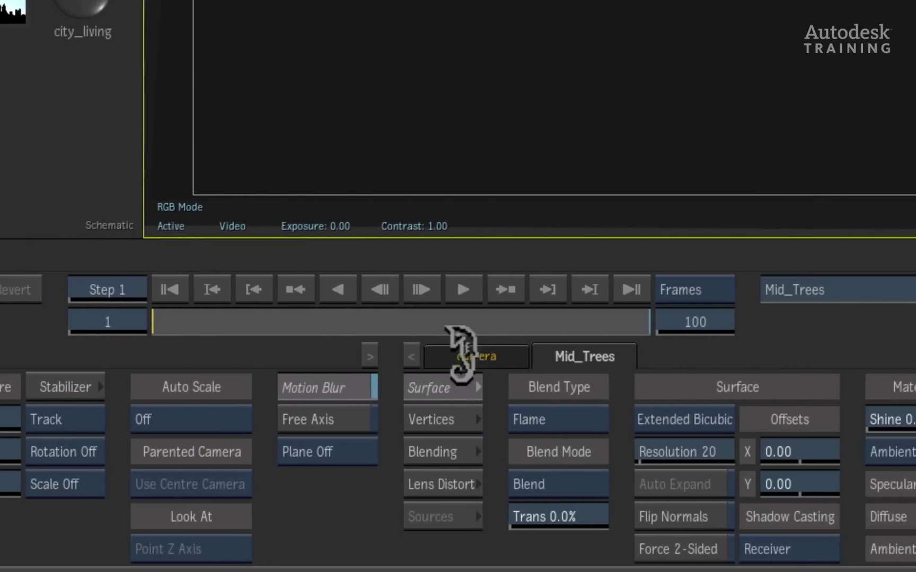
click(448, 357)
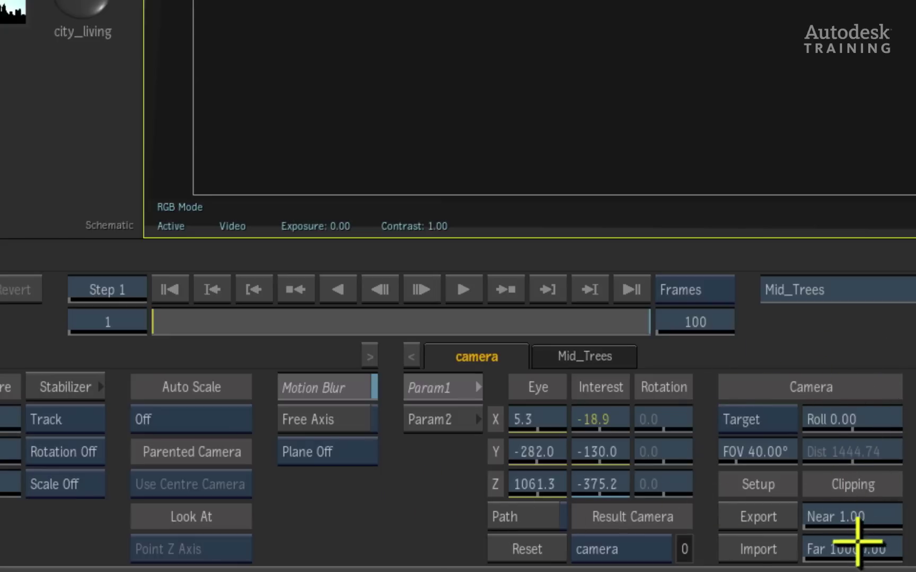
drag(847, 546, 474, 536)
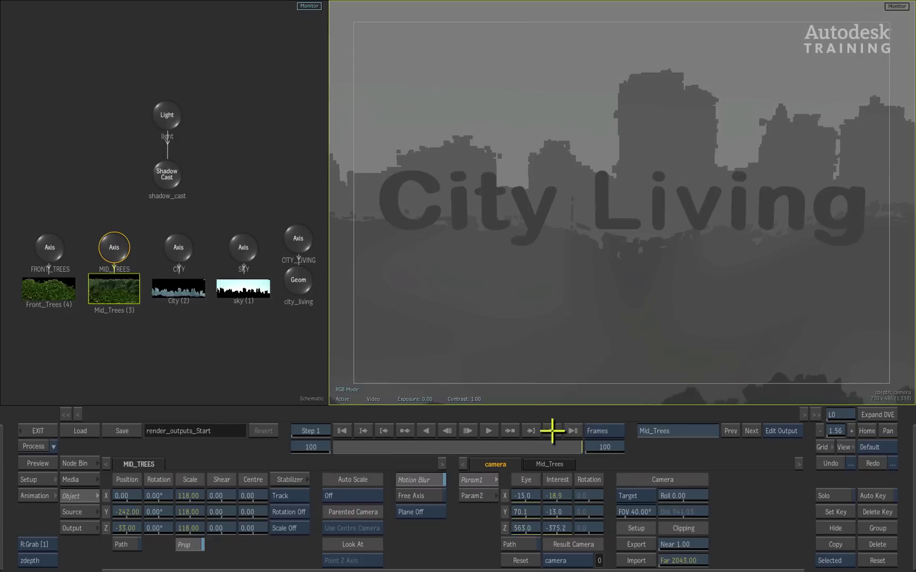
click(320, 448)
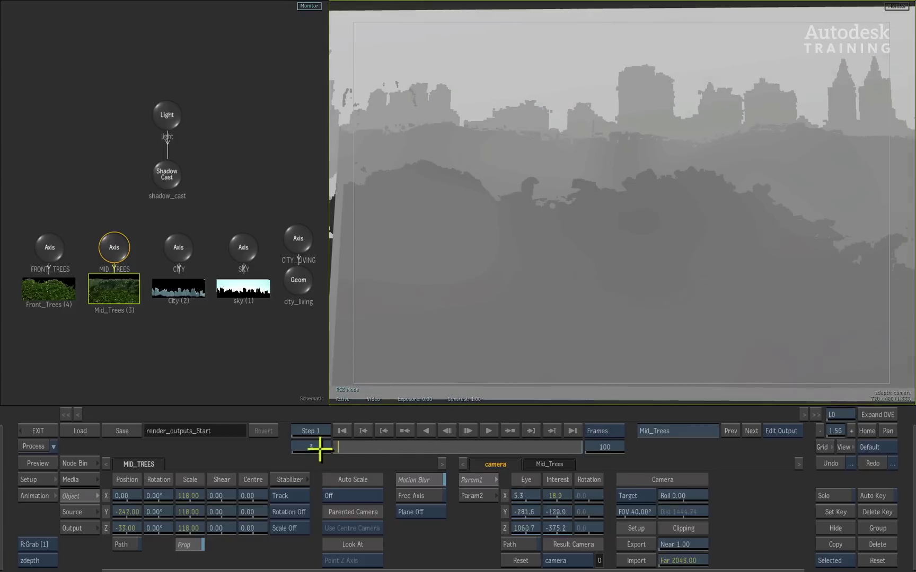
click(76, 528)
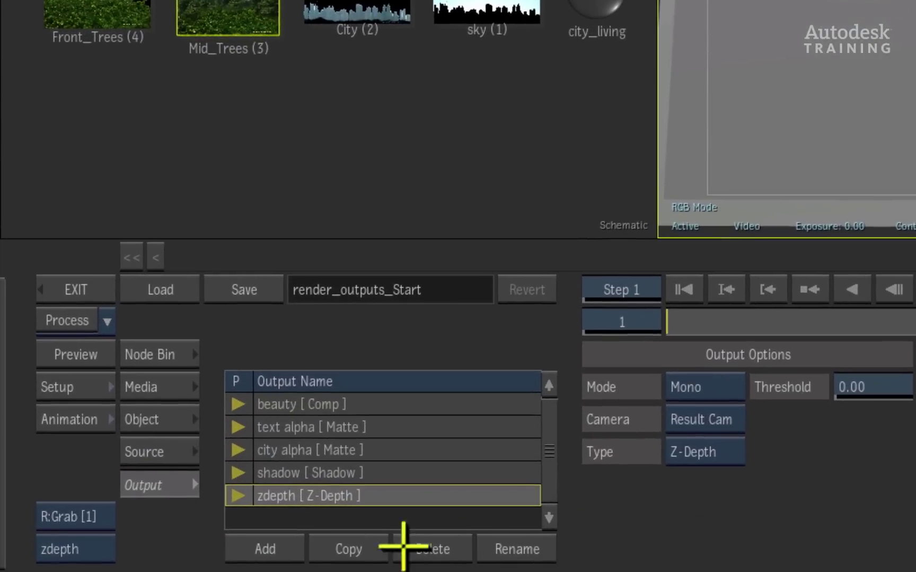
- Review the city alpha, shadow and z-depth outputs, then process all five Action outputs into desktop clips
click(234, 451)
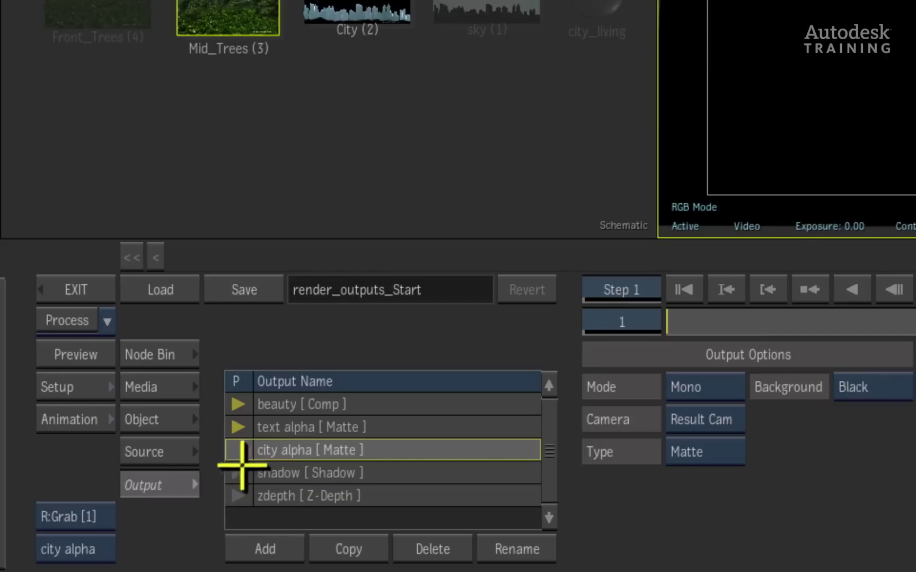
click(237, 471)
click(239, 493)
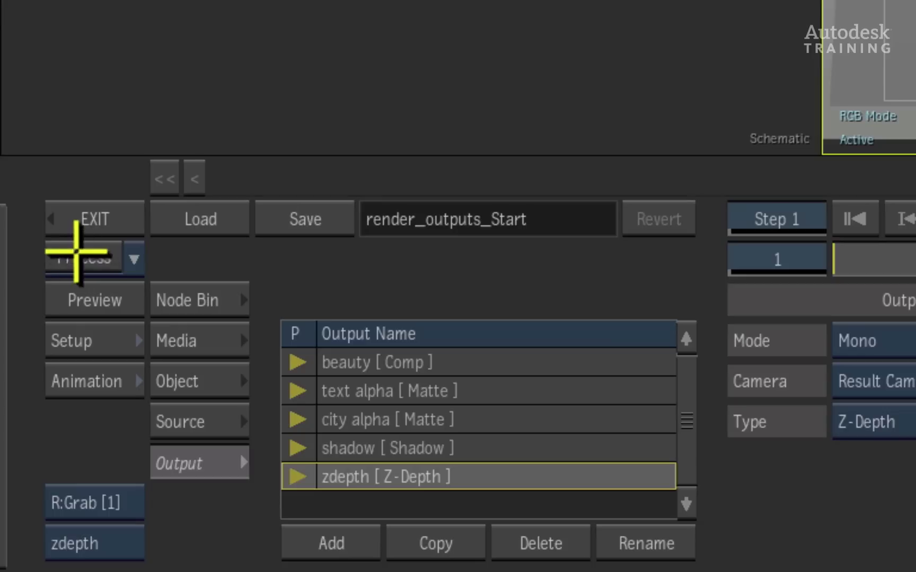
click(32, 446)
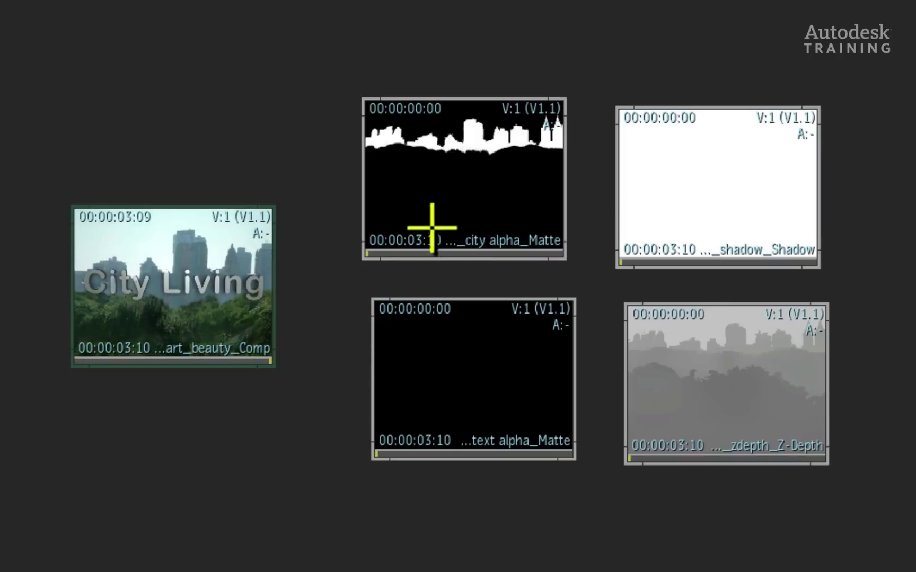
drag(431, 229, 855, 247)
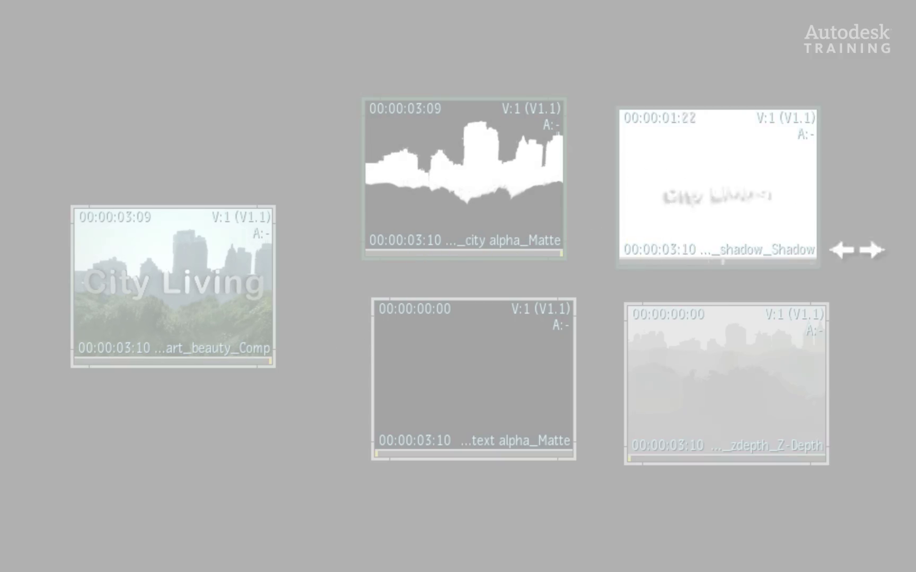